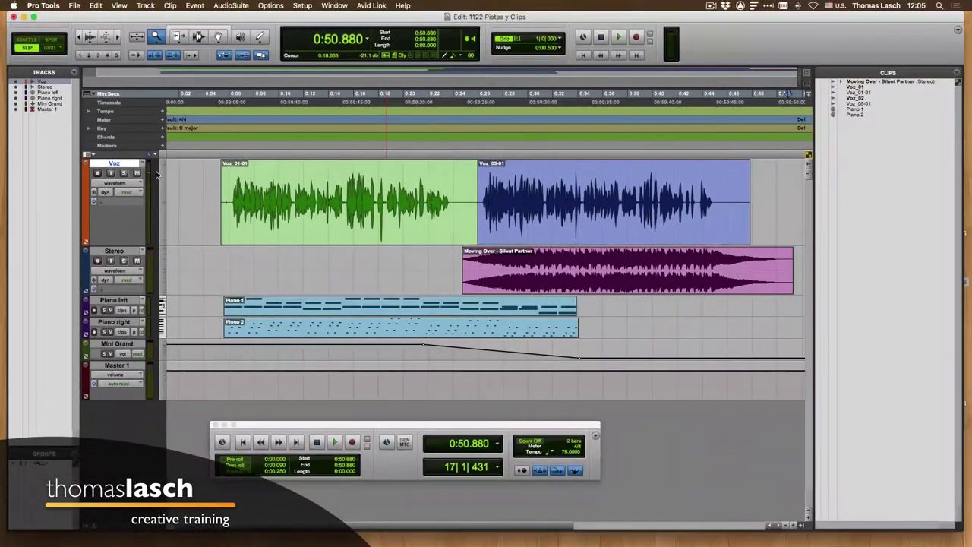
- Activate the Smart Tool and select each of the two voice clips on the Voz track in turn
click(199, 30)
click(327, 229)
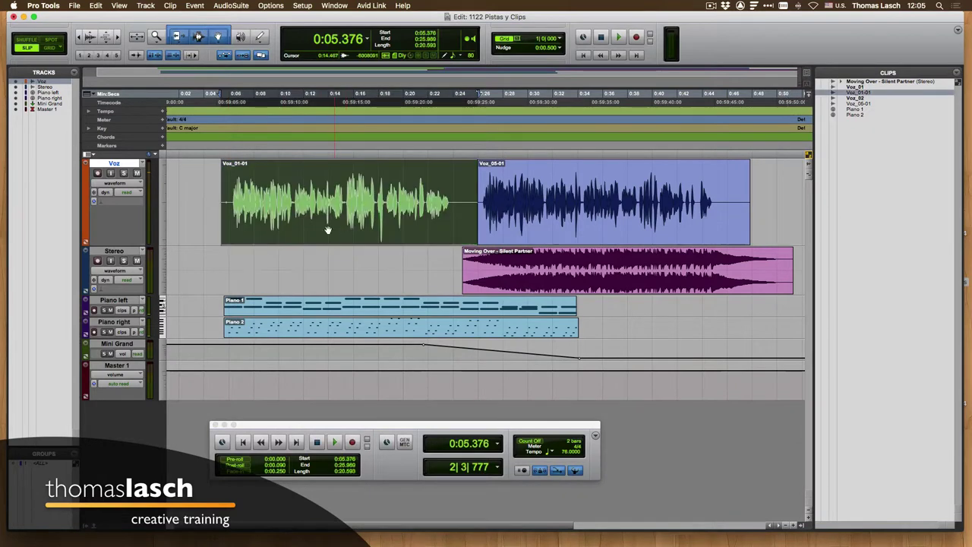
click(542, 221)
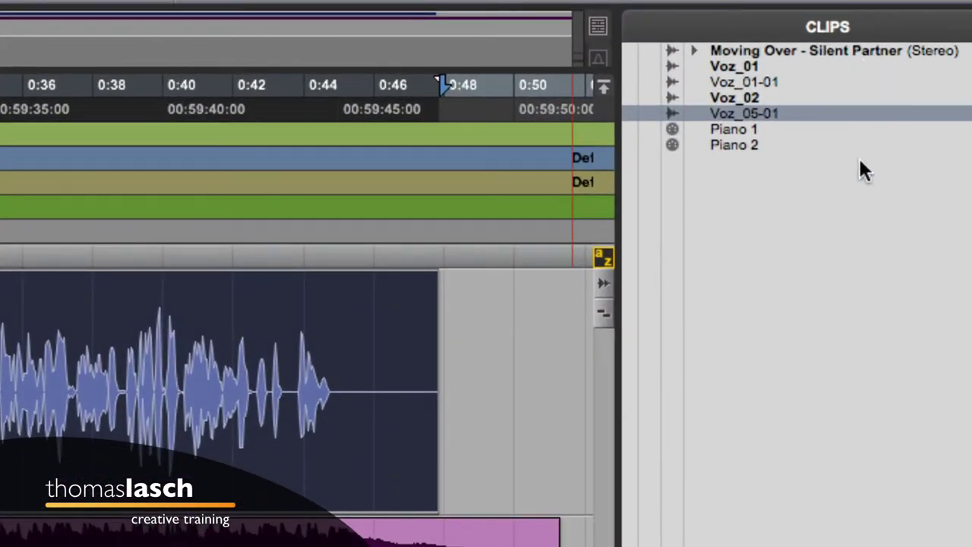
- Examine the whole-file and subset audio clips in the clip list by selecting Moving Over - Silent Partner and the Voz clips in turn
click(807, 50)
click(763, 63)
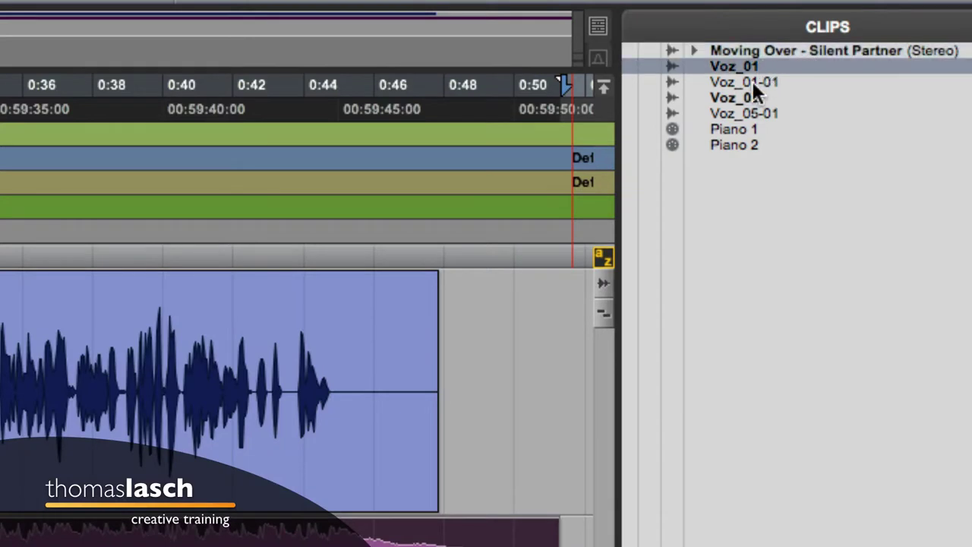
click(752, 81)
click(752, 98)
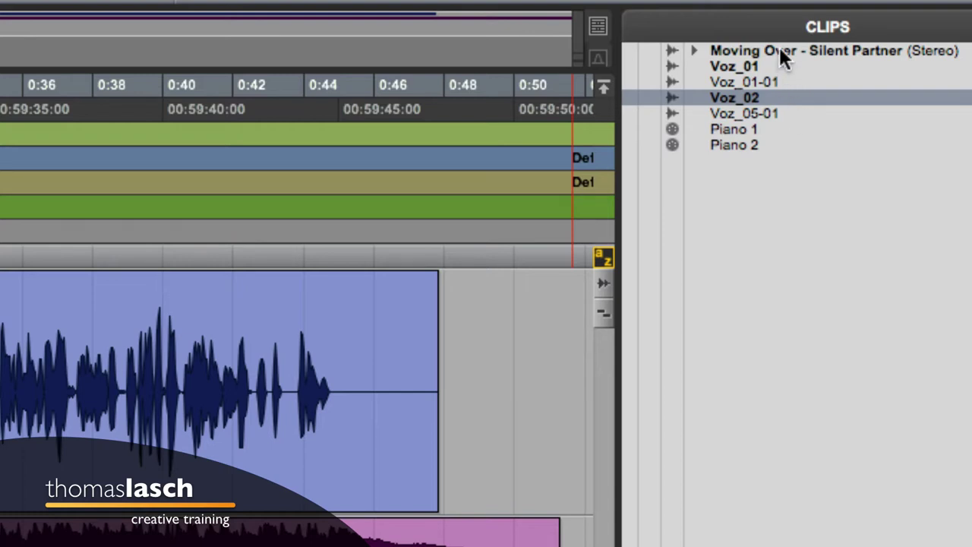
click(746, 64)
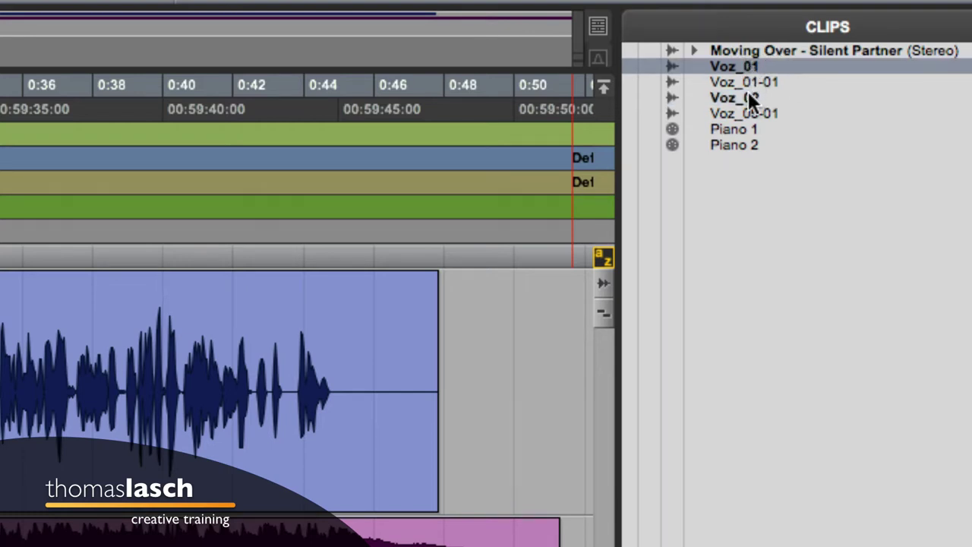
click(748, 96)
click(747, 65)
click(750, 52)
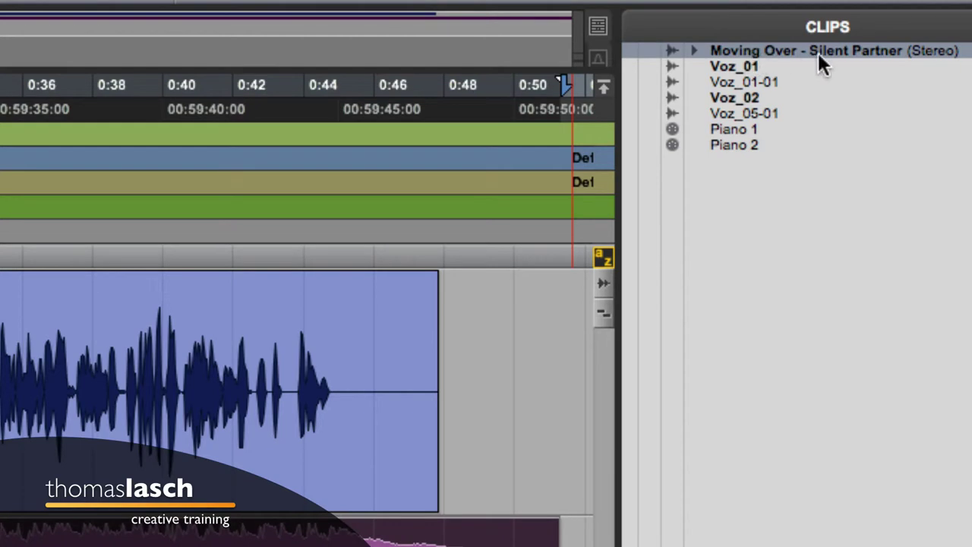
click(743, 68)
click(743, 94)
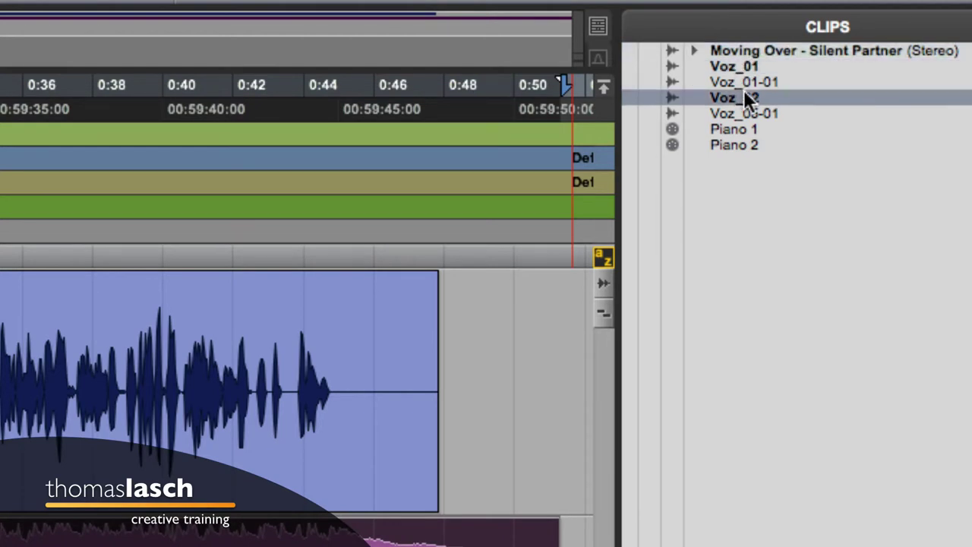
click(745, 81)
click(742, 113)
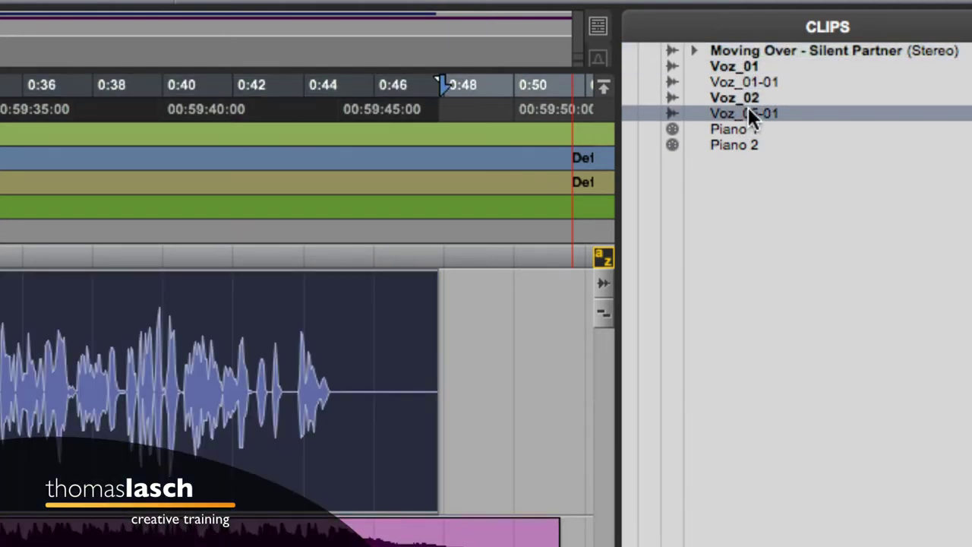
click(746, 100)
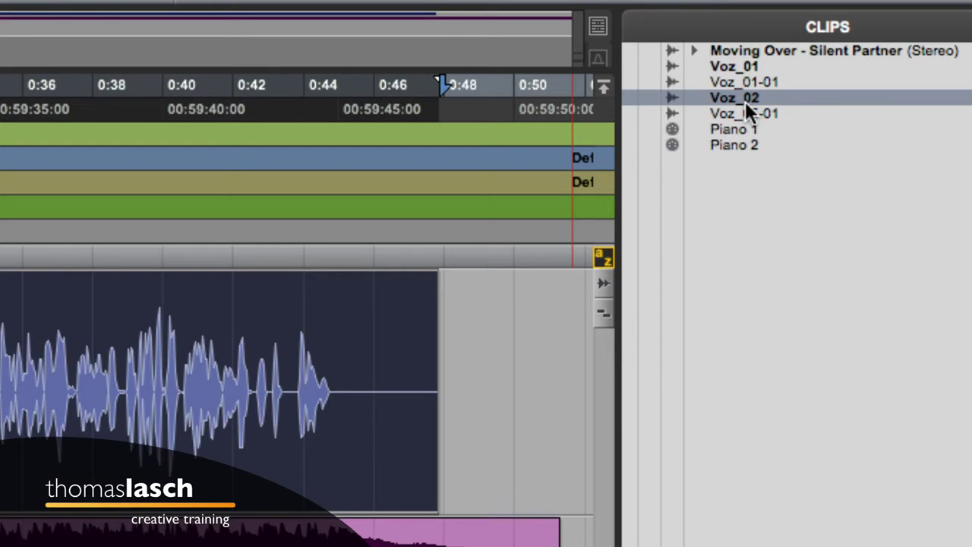
click(749, 77)
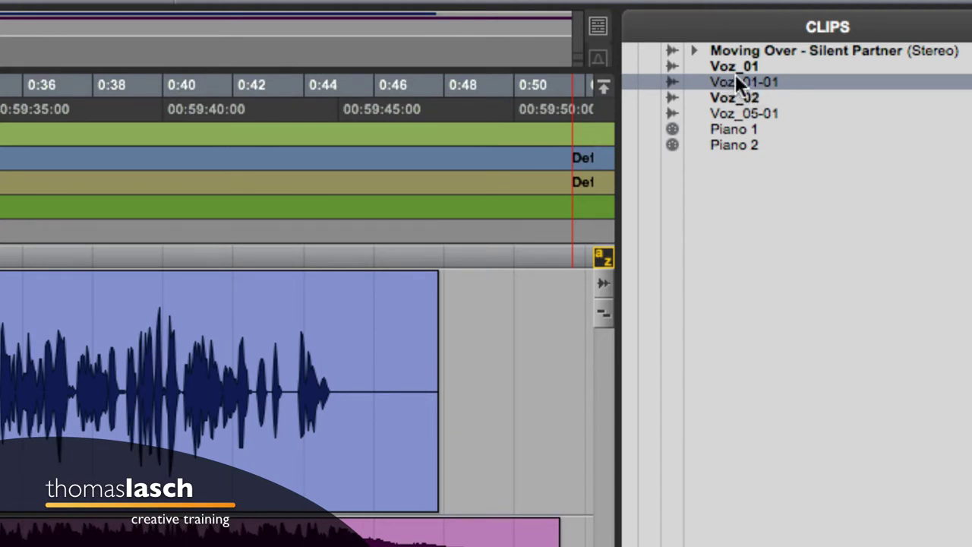
click(739, 65)
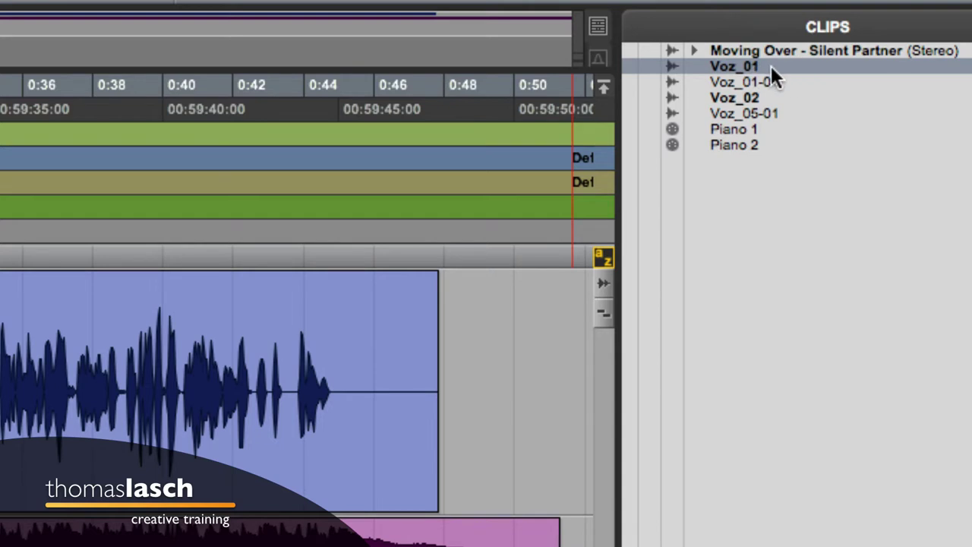
click(722, 83)
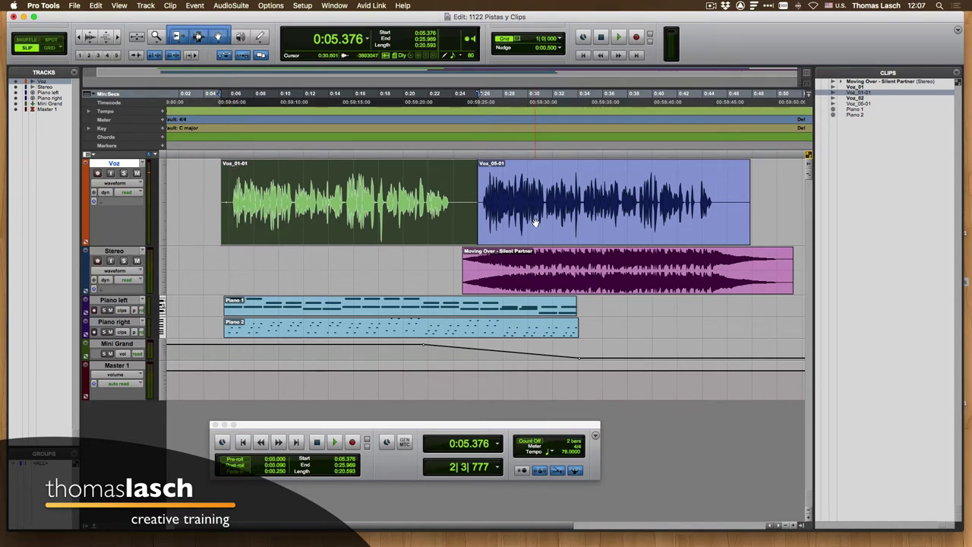
- Play back the session from the start of the first voice clip on the Voz track
click(513, 185)
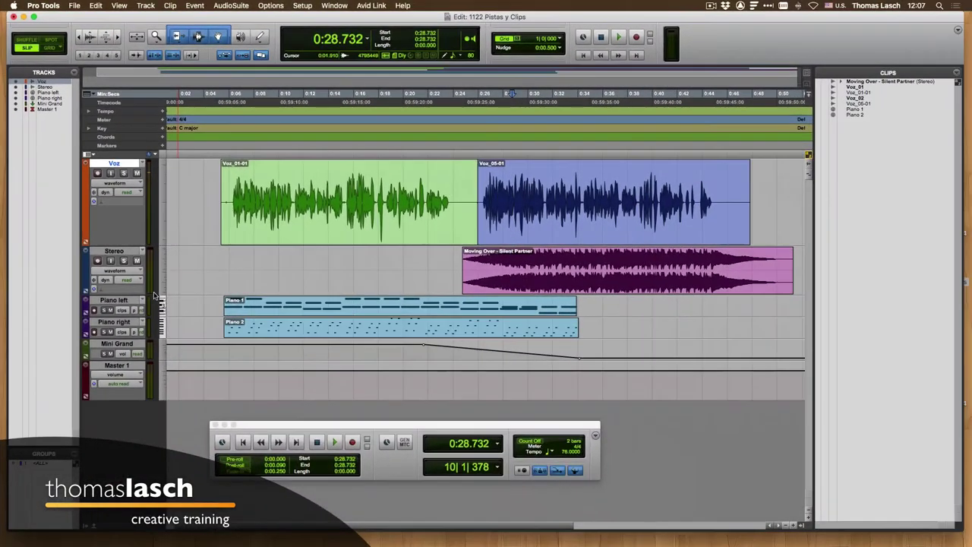
click(214, 182)
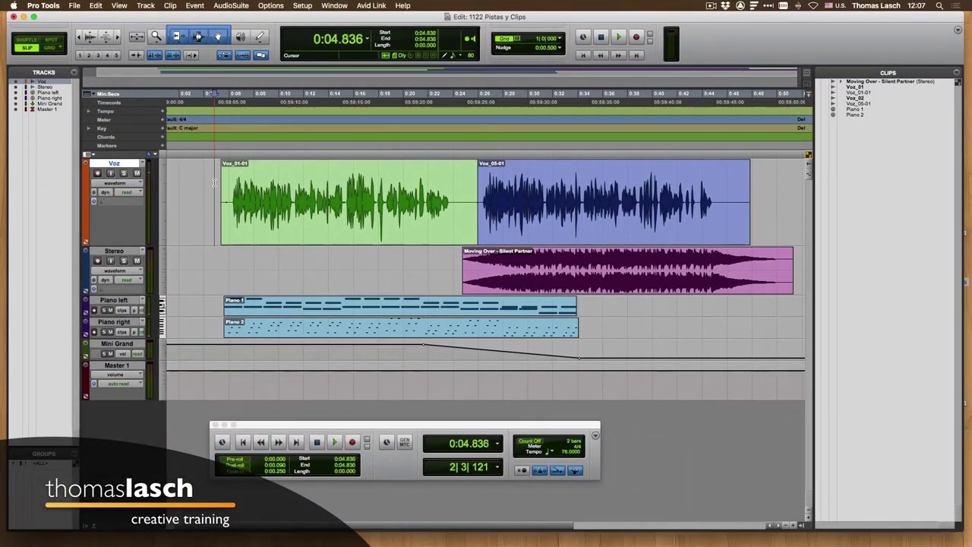
key(Tab)
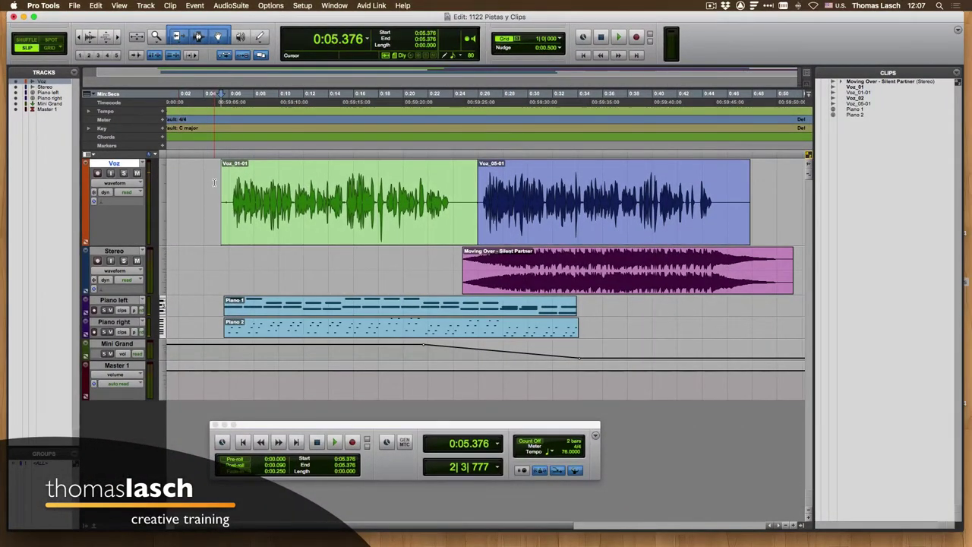
key(space)
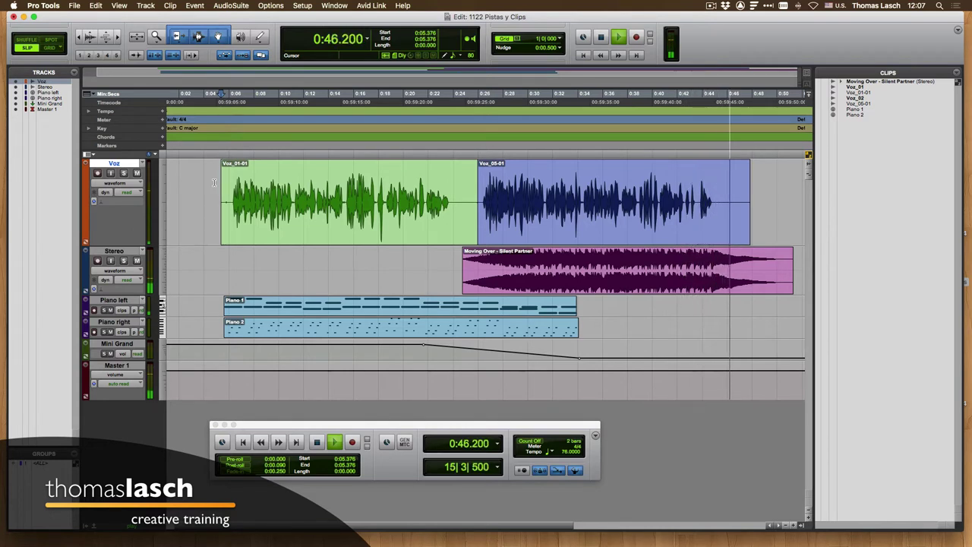
key(space)
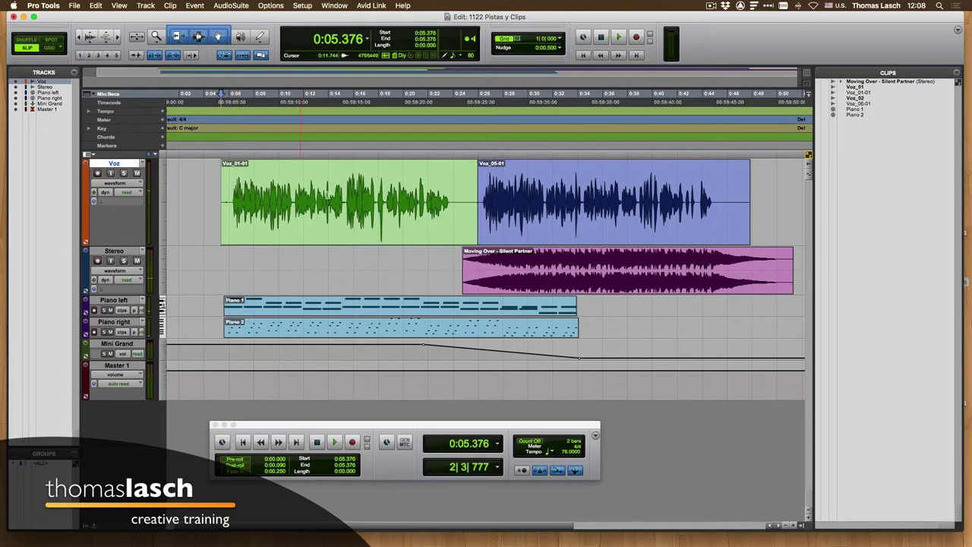
- Select the two voice clips, the stereo music clip and the two piano clips one after another on the timeline
click(343, 229)
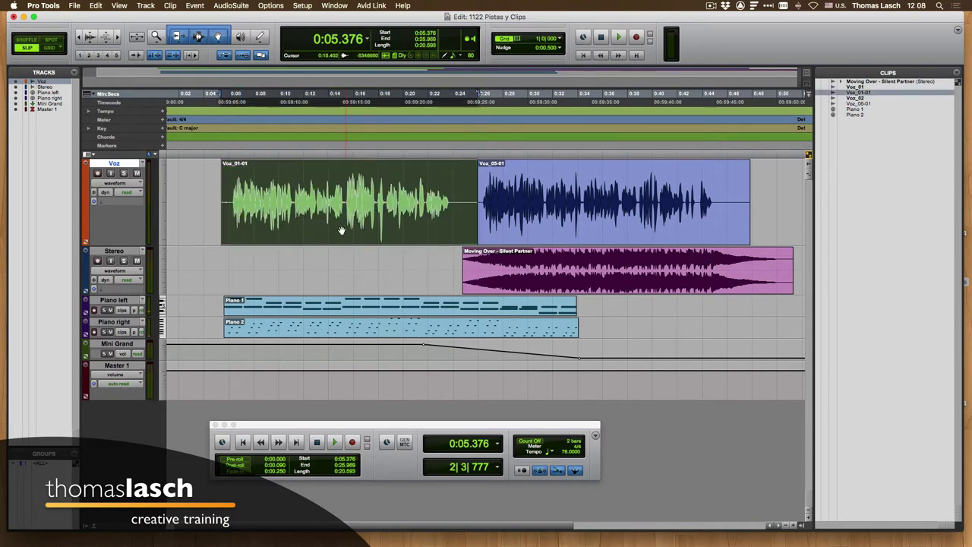
click(538, 223)
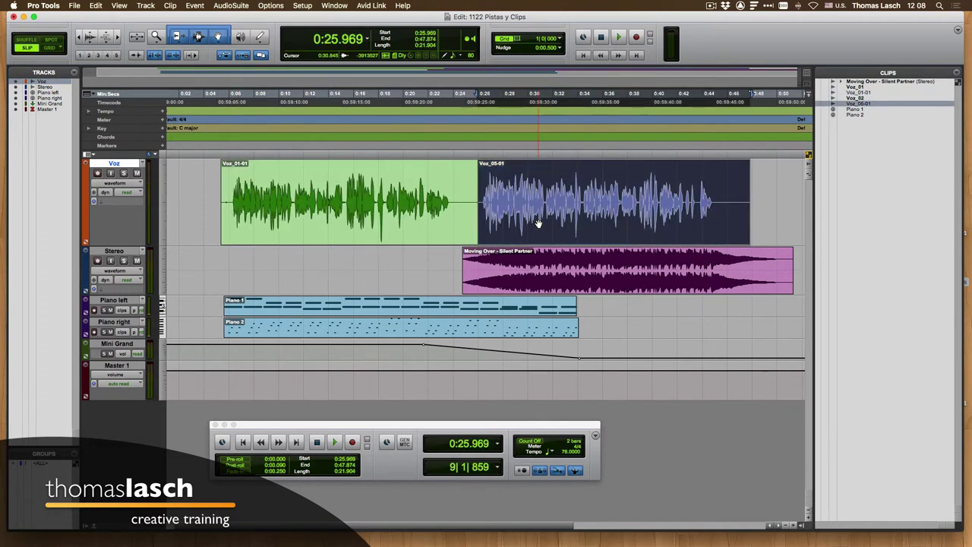
click(543, 290)
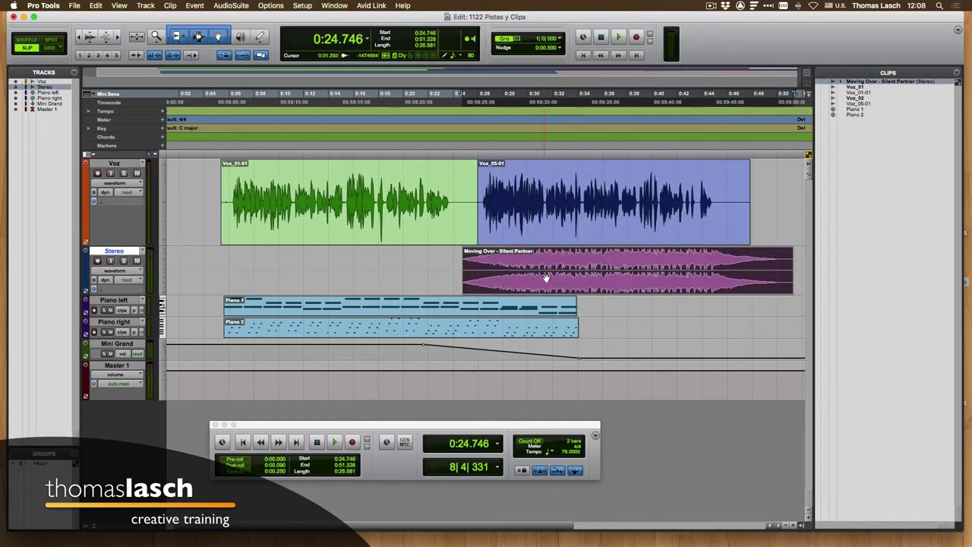
click(440, 311)
click(436, 335)
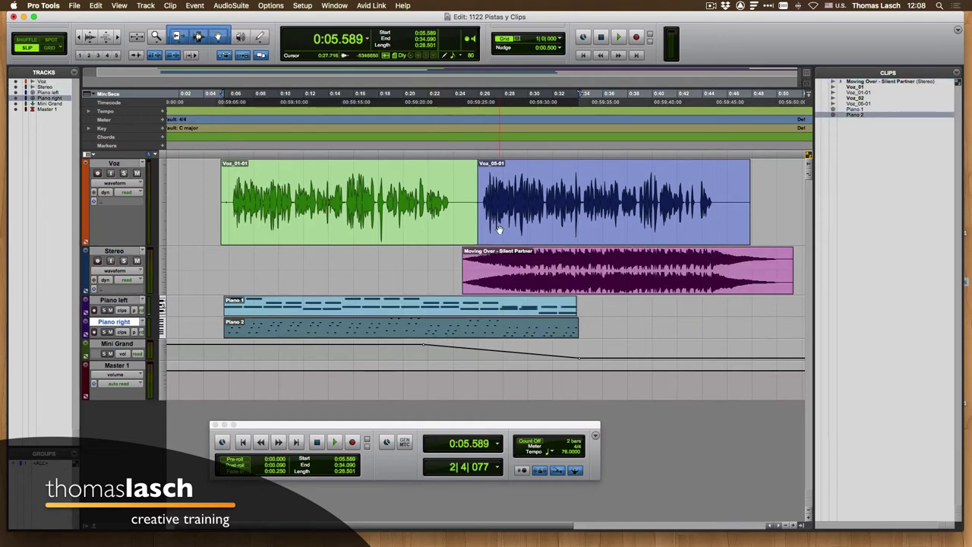
- Delete the section of the first voice clip from about 0:15.4 to 0:17.8 and select each of the two remaining parts
drag(345, 192, 375, 193)
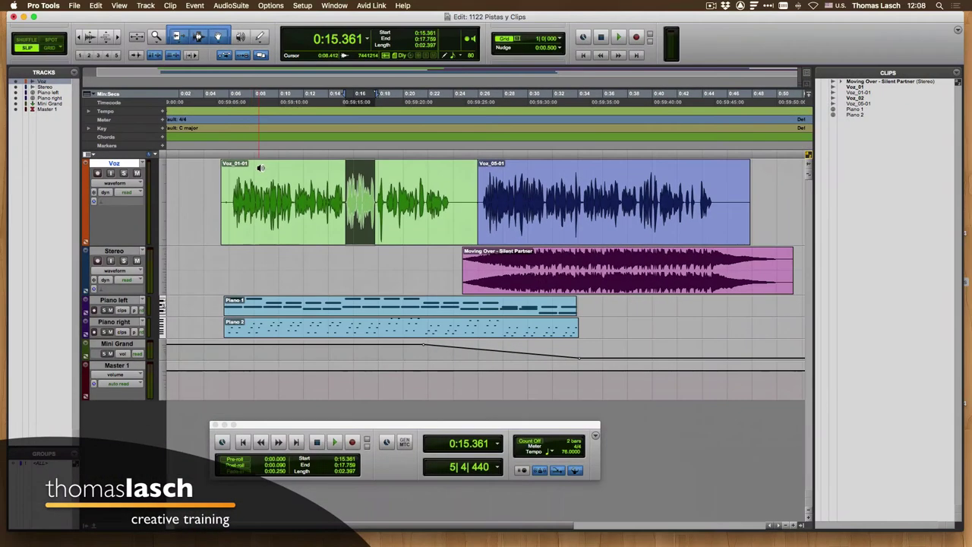
key(Delete)
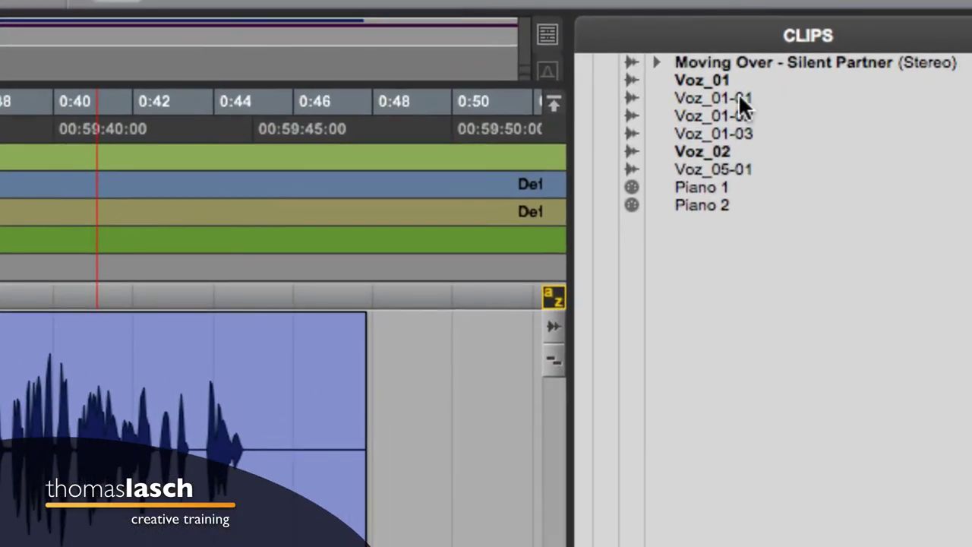
click(736, 116)
click(738, 133)
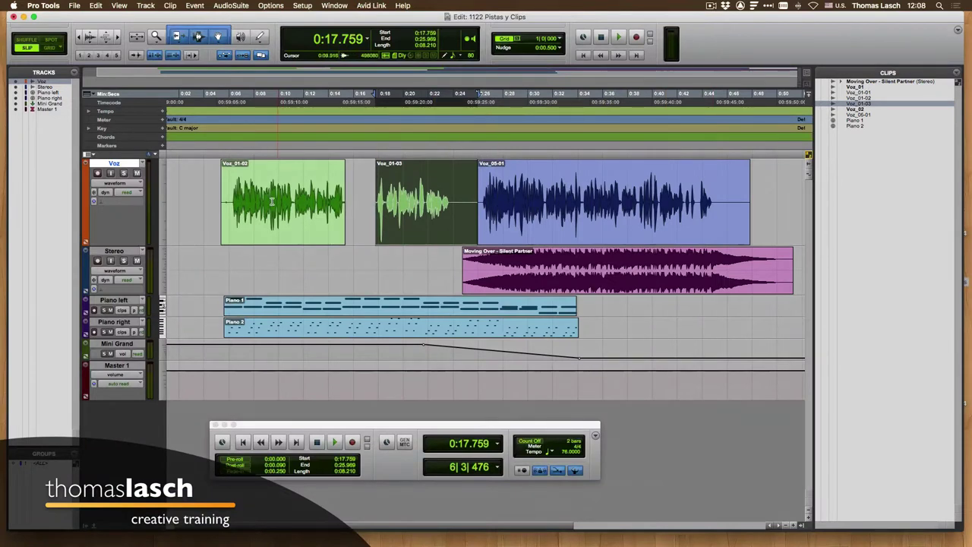
double_click(271, 201)
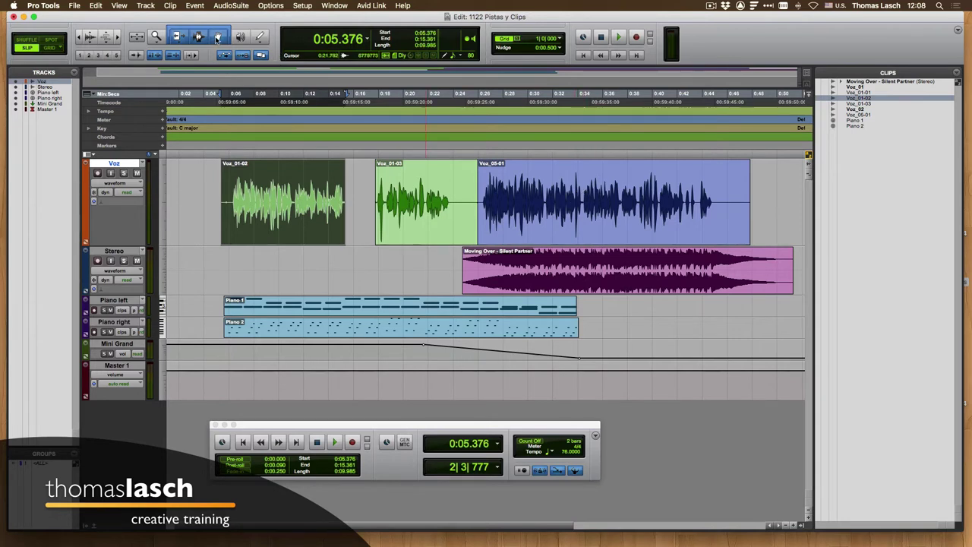
- Rename the Voz_05-01 clip as "Parte 2" and select it in the clip list
click(217, 39)
click(210, 32)
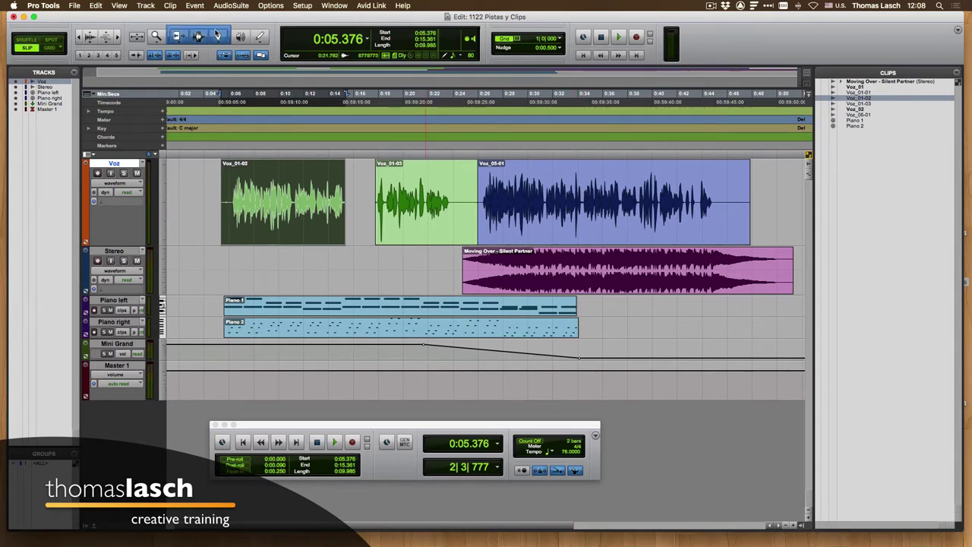
click(584, 227)
double_click(584, 227)
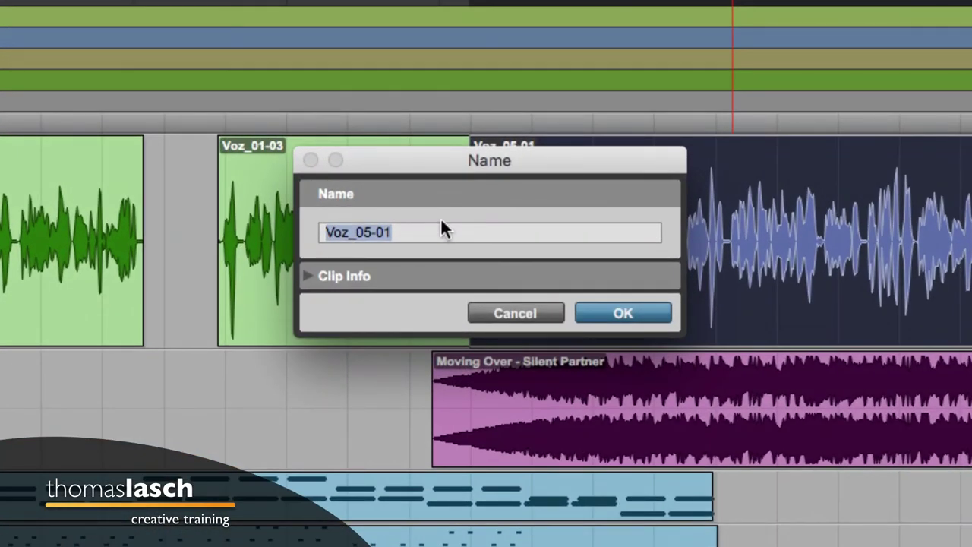
text(Parte)
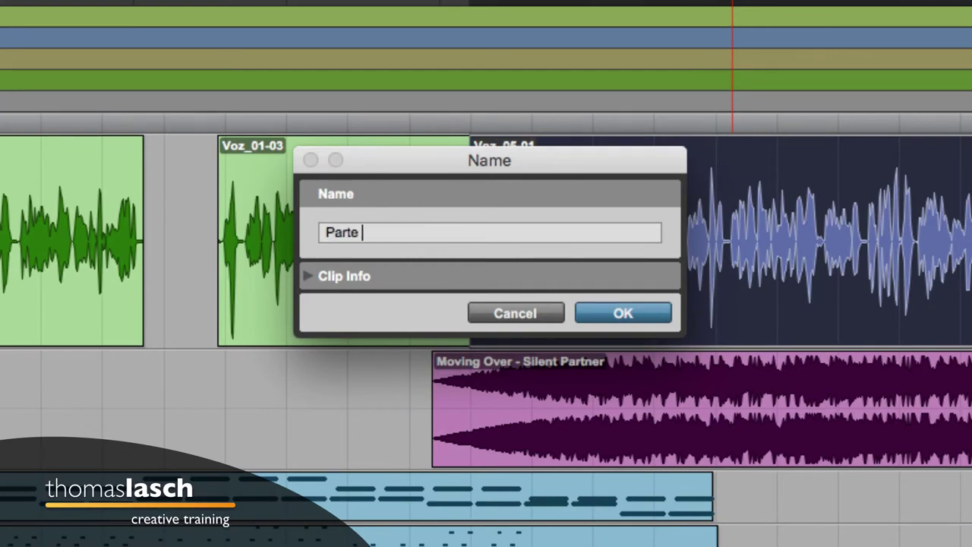
text( 2)
key(Return)
click(442, 224)
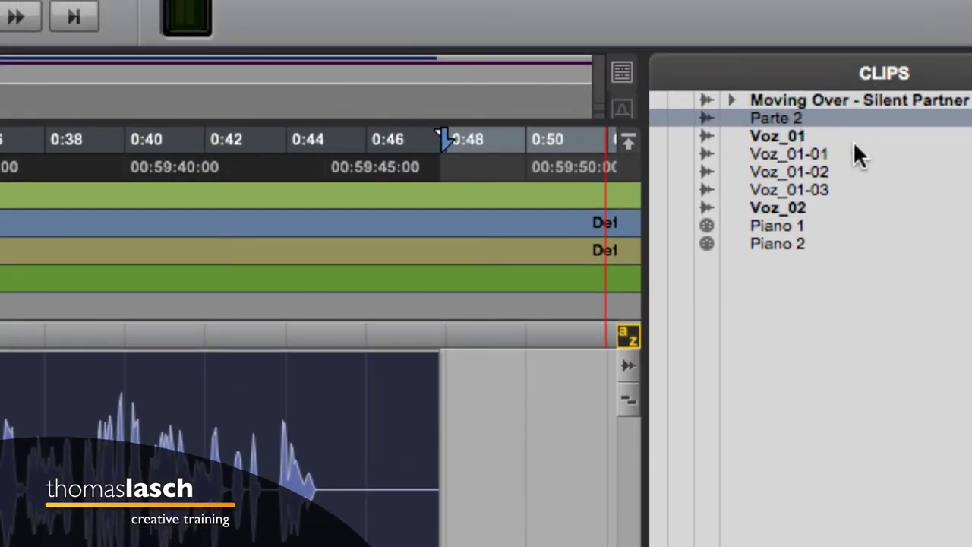
click(855, 141)
click(807, 121)
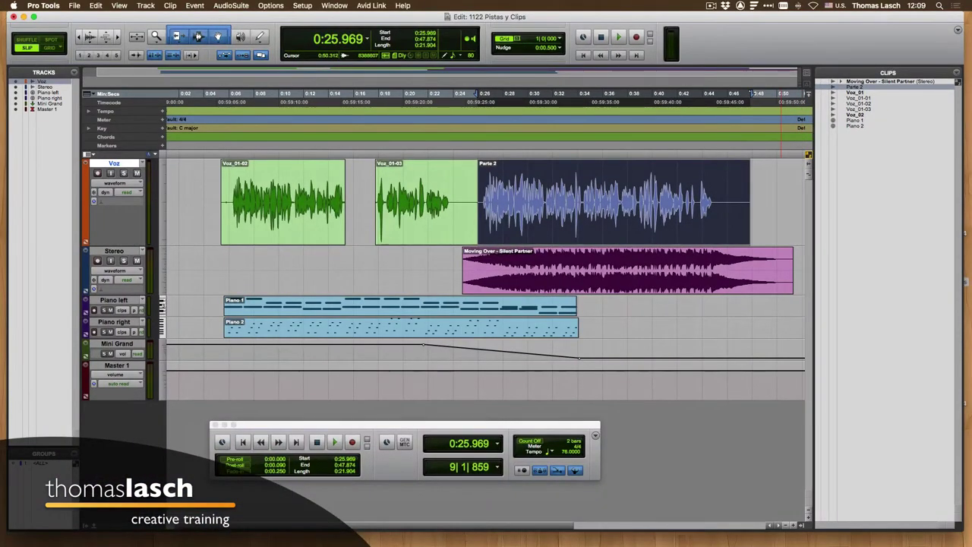
- Place the Voz_02 clip from the clip list on the Voz track at about 0:58, after the Parte 2 clip
key(r)
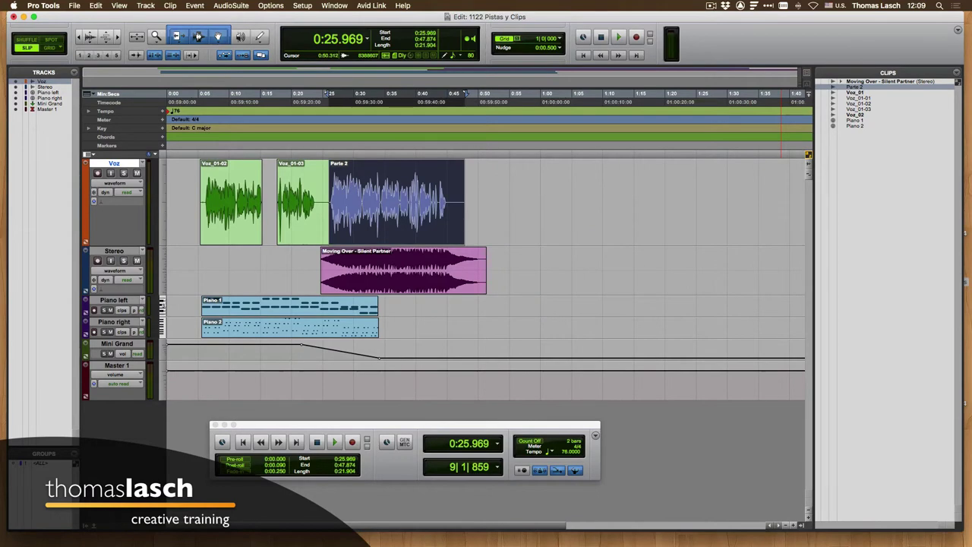
drag(856, 115, 810, 132)
drag(674, 202, 560, 202)
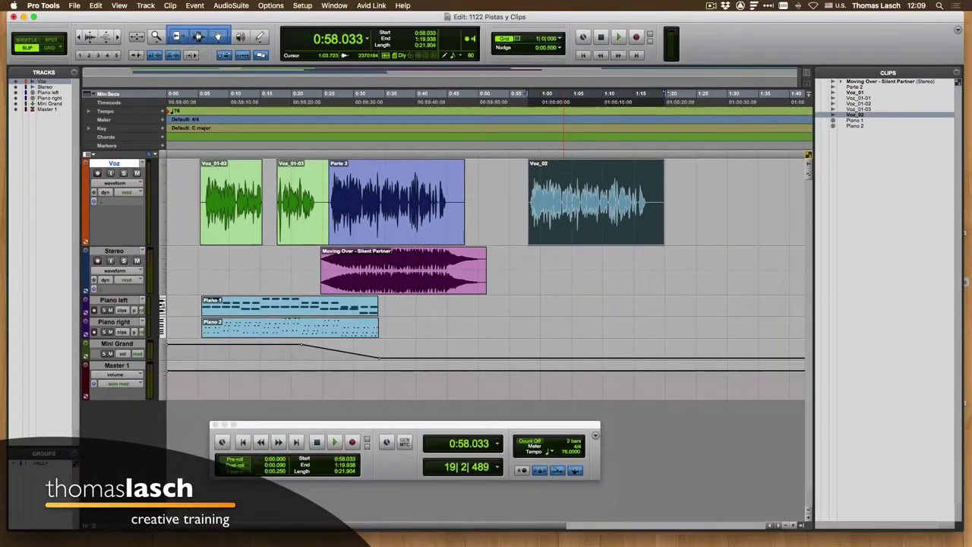
- Rename the Voz_02 clip as "Parte Secundaria", applying the name to both clip and disk file
double_click(564, 192)
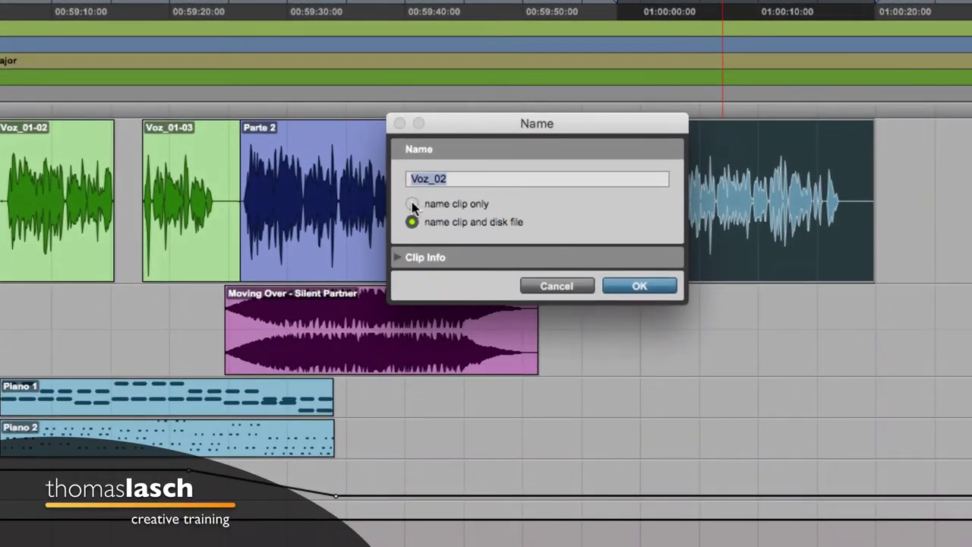
click(412, 205)
text(Parte Secundaria)
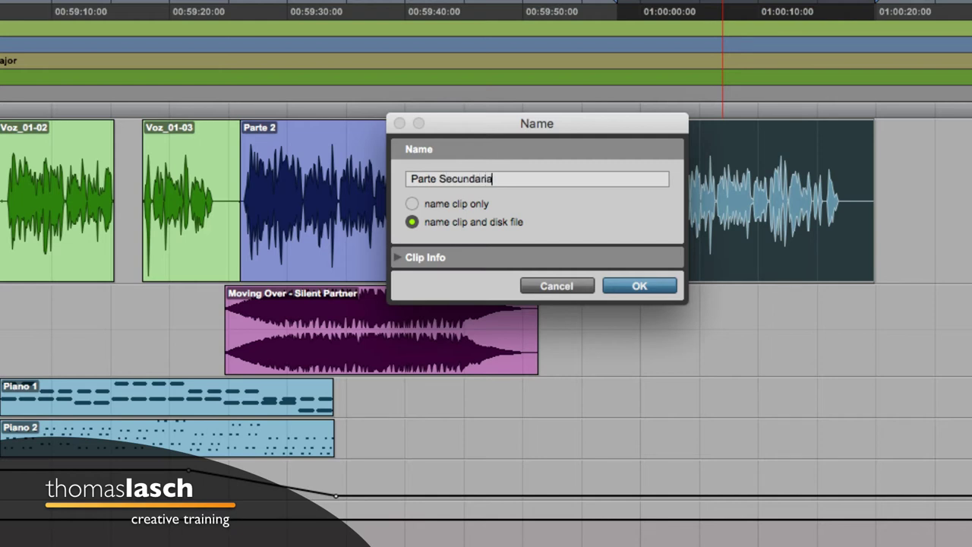
key(Return)
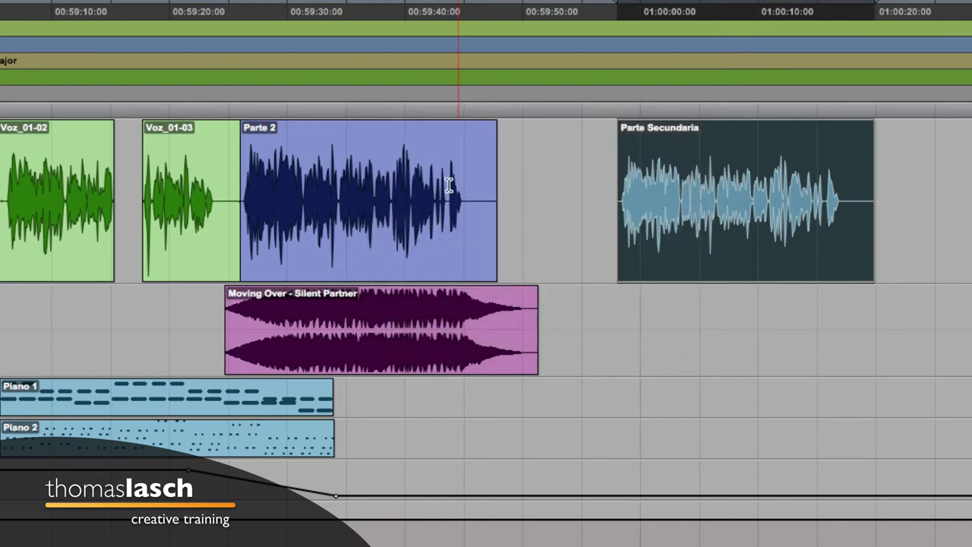
- Rename the Parte Secundaria clip on the Voz track as "Parte 3", applying the name to both clip and disk file
click(678, 174)
scroll(679, 175, right, 6)
scroll(679, 176, left, 3)
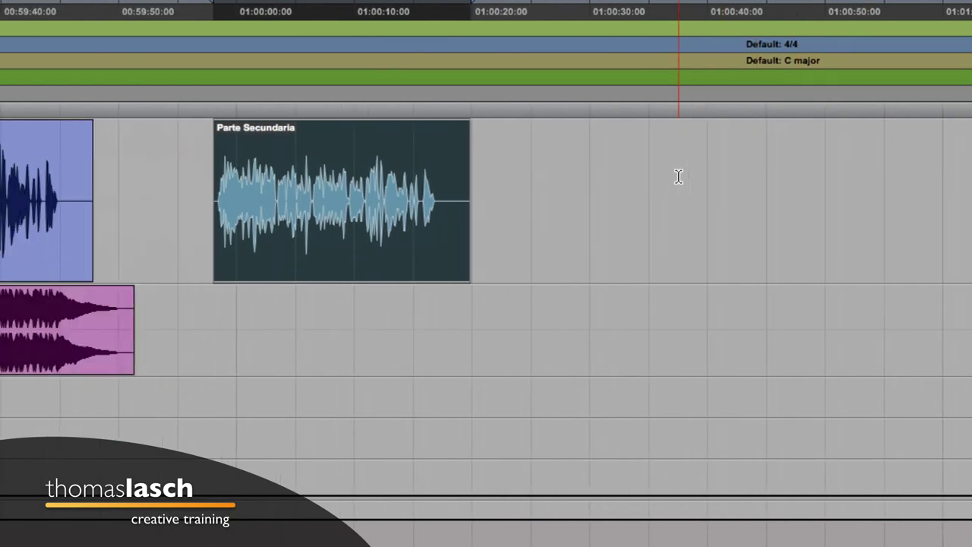
double_click(504, 241)
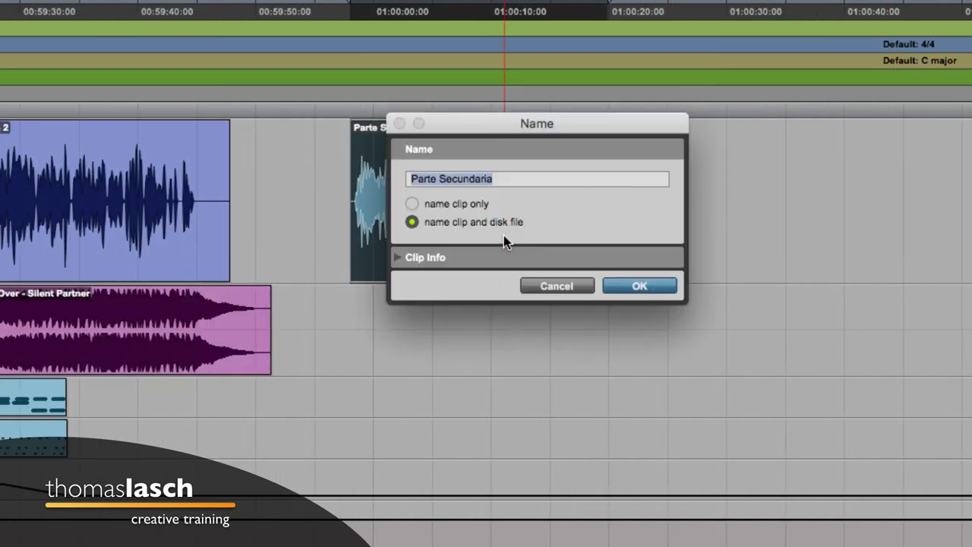
text(Parte 3)
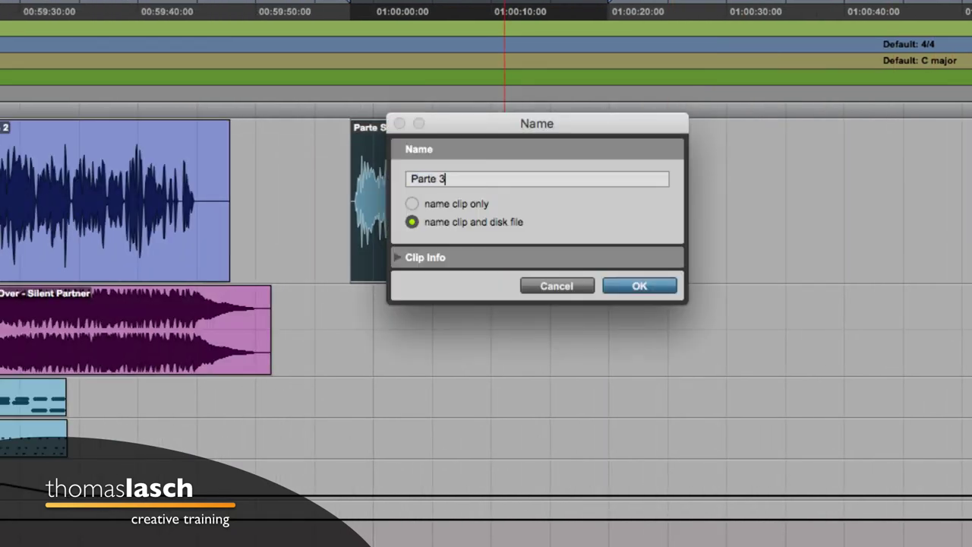
key(Return)
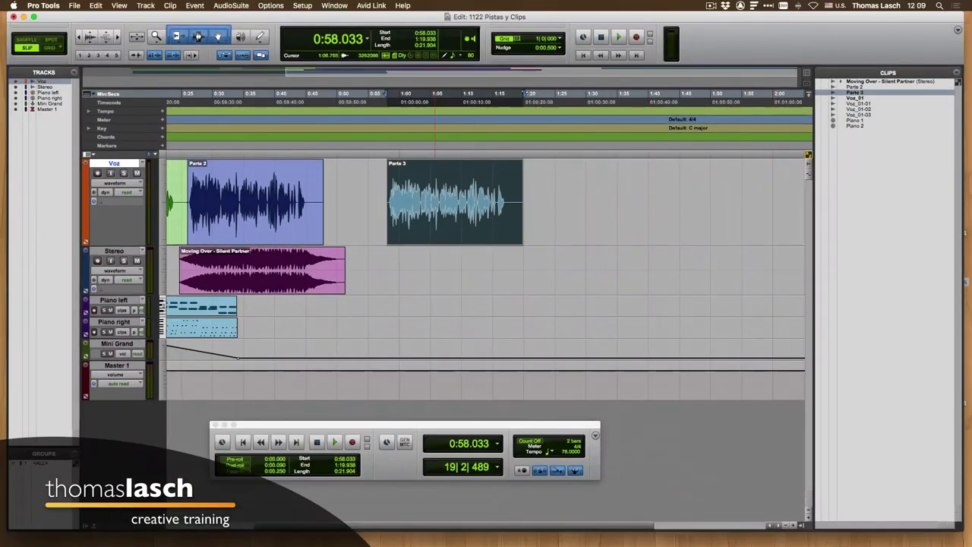
- Delete two sections of the Parte 3 clip, from about 1:05.8 to 1:10 and from about 1:13.1 to 1:15.8, leaving three parts
drag(435, 188, 497, 188)
key(Delete)
click(479, 188)
key(Delete)
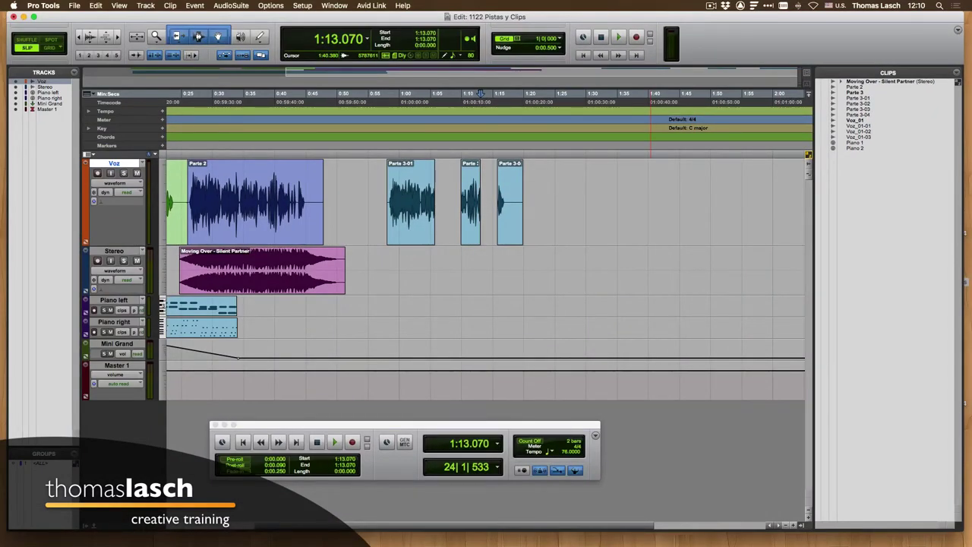
- Select Parte 3, its parts Parte 3-01 to 3-04 and Moving Over - Silent Partner in turn to compare the clip list with the timeline
scroll(486, 228, left, 5)
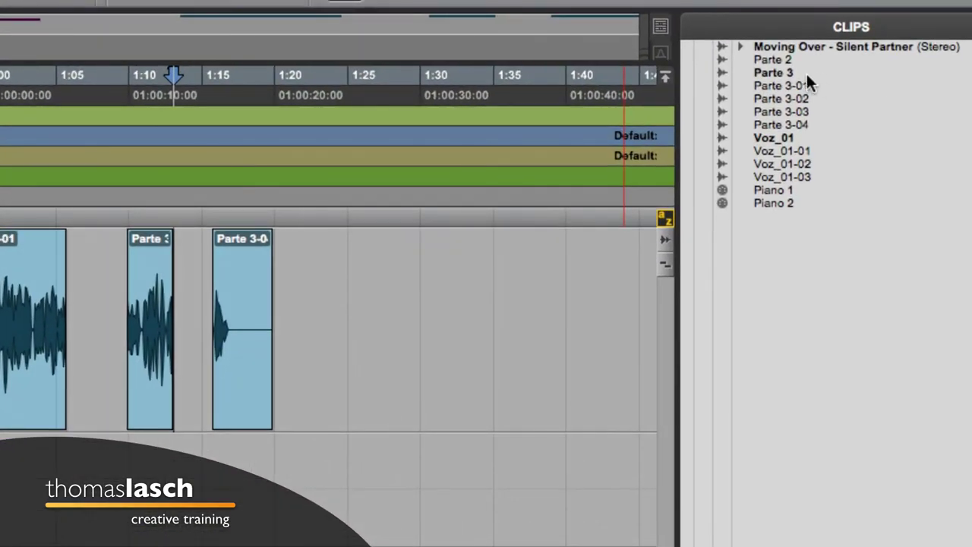
click(797, 72)
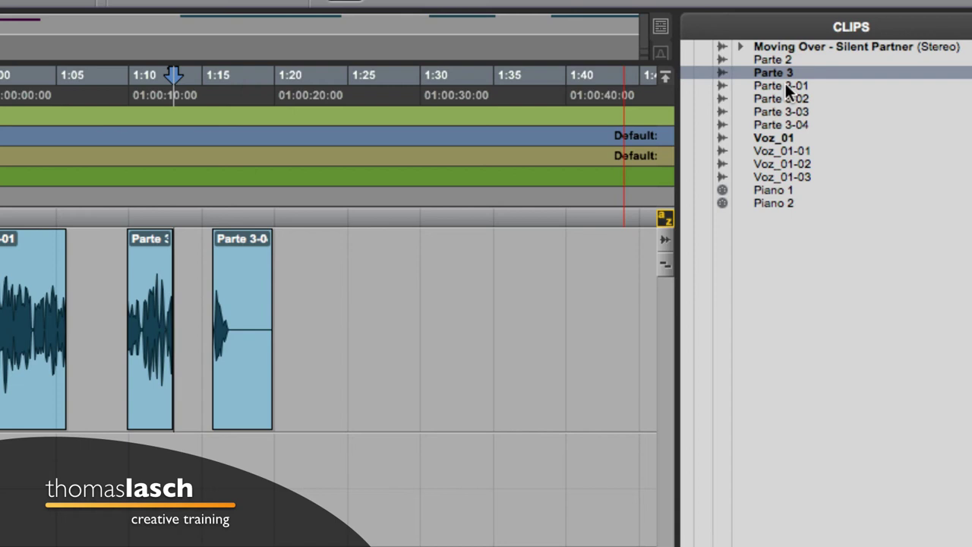
click(785, 82)
click(781, 98)
click(782, 111)
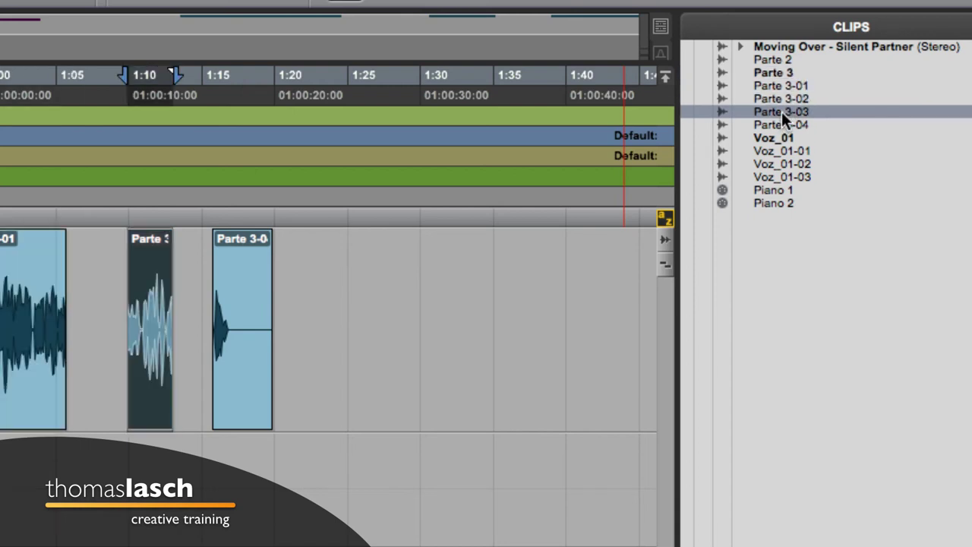
click(779, 122)
click(774, 72)
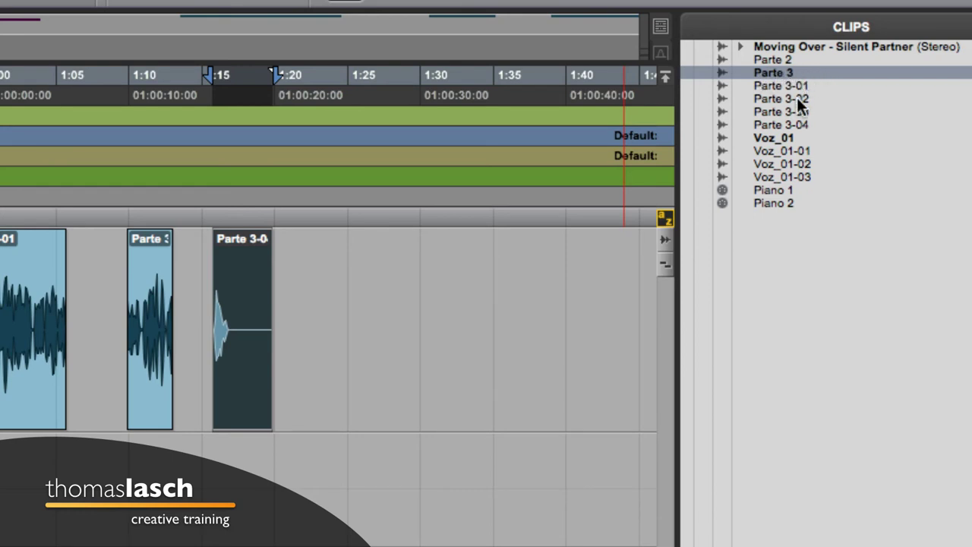
click(785, 124)
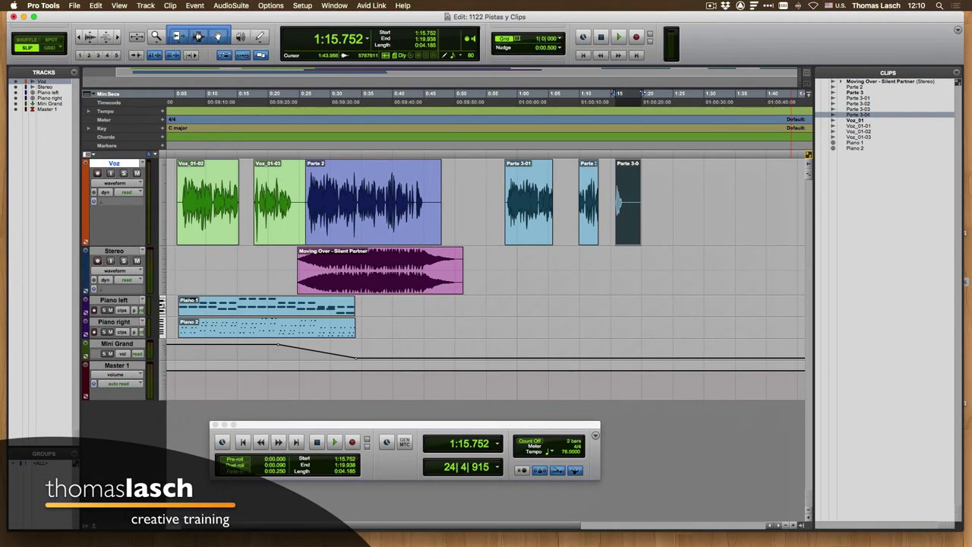
click(873, 81)
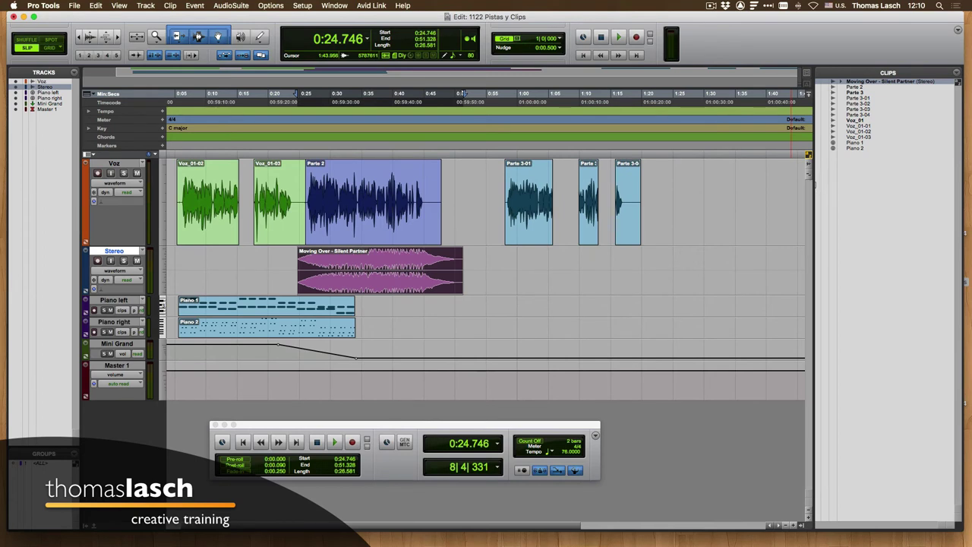
drag(791, 184, 887, 182)
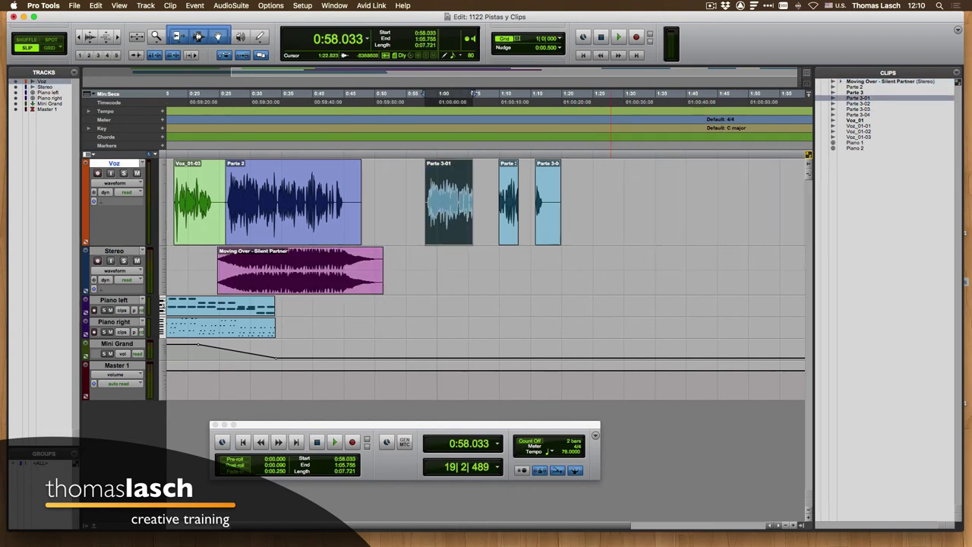
- Inspect the naming options of the Parte 2 and Moving Over - Silent Partner clips, keeping both names
double_click(287, 222)
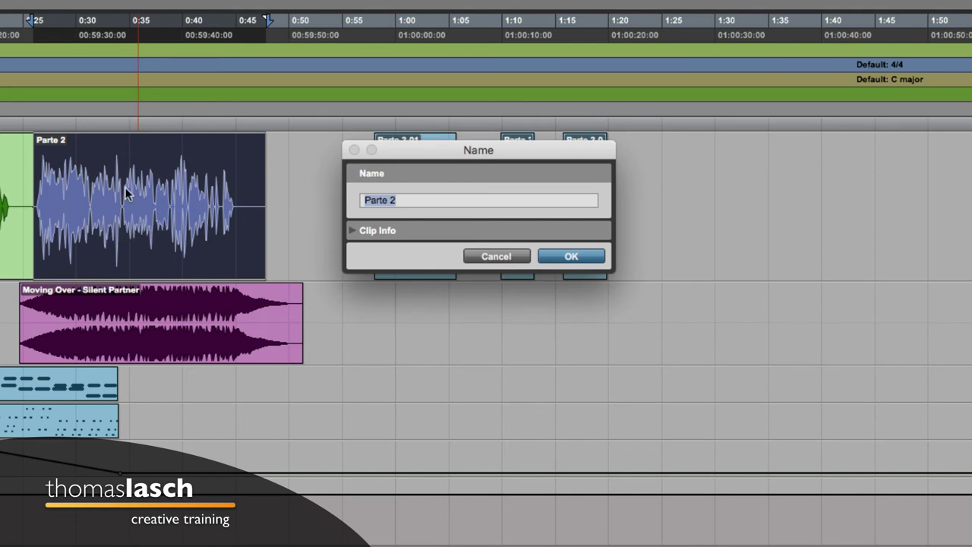
click(501, 259)
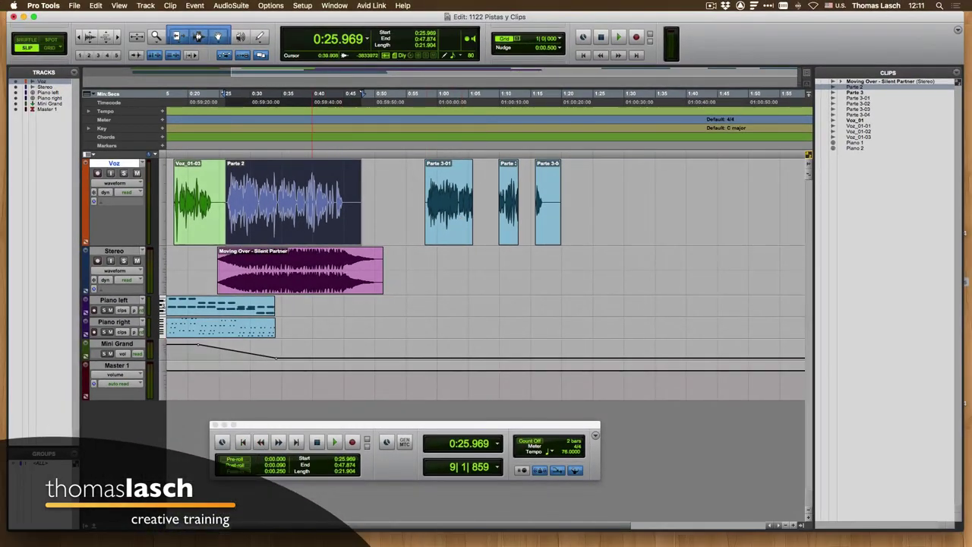
double_click(180, 341)
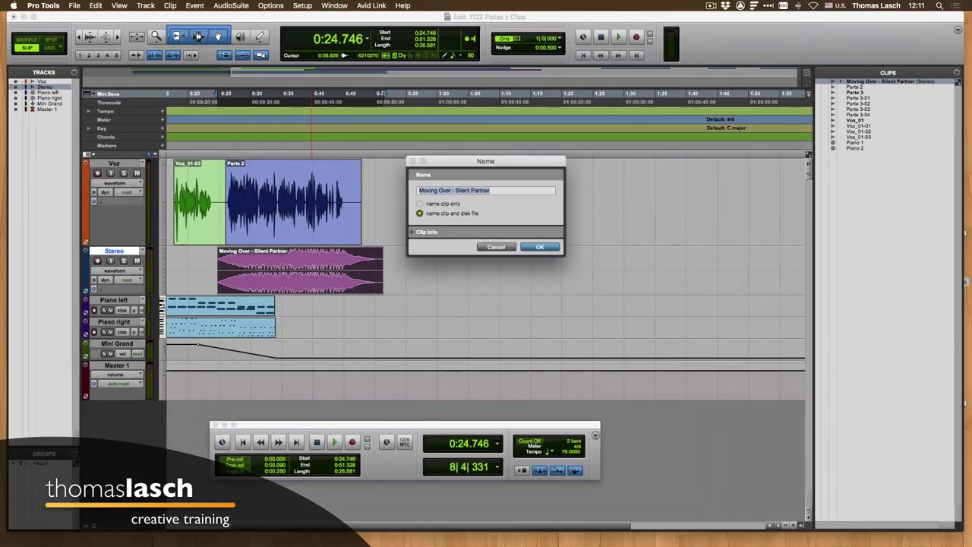
key(Return)
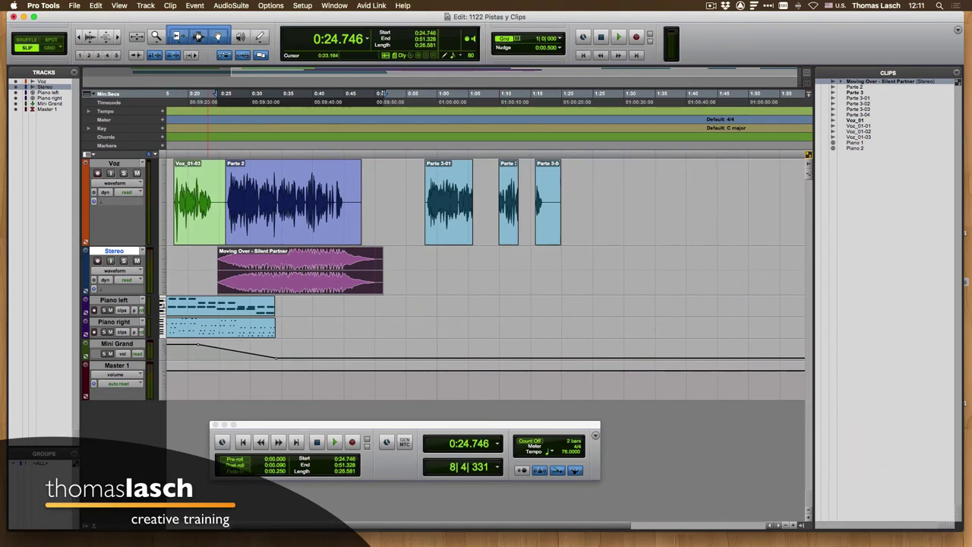
- View the Piano 1 clip's notes in the MIDI Editor and return to the Edit window
scroll(212, 228, left, 5)
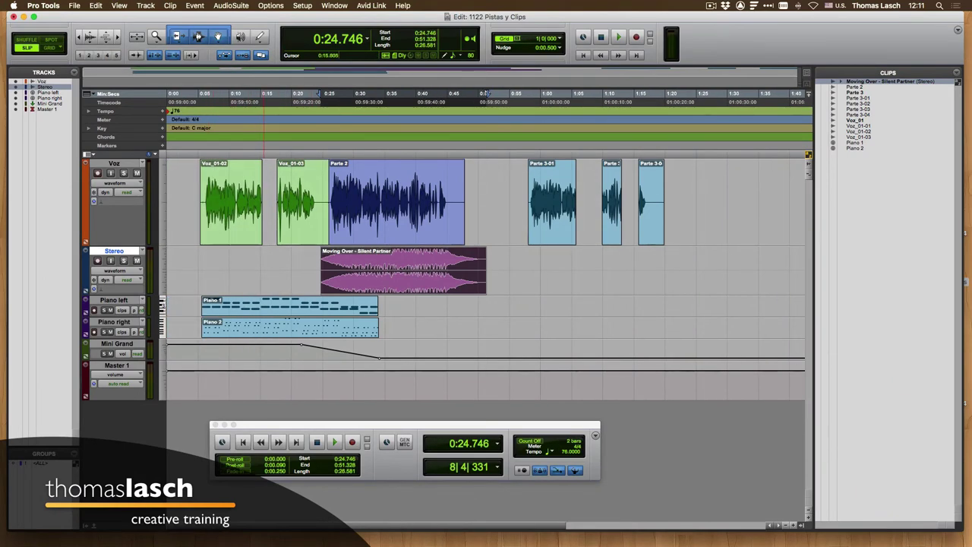
double_click(264, 309)
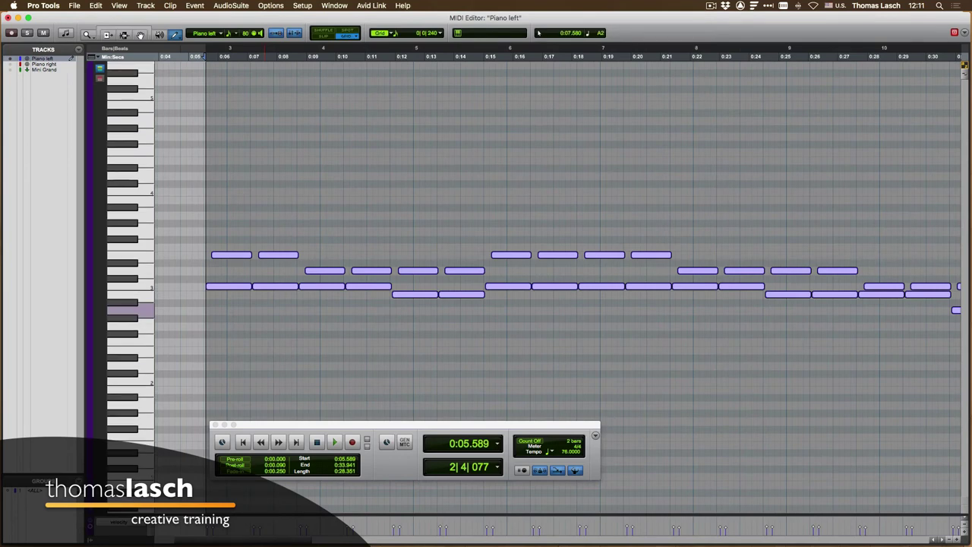
key(super+w)
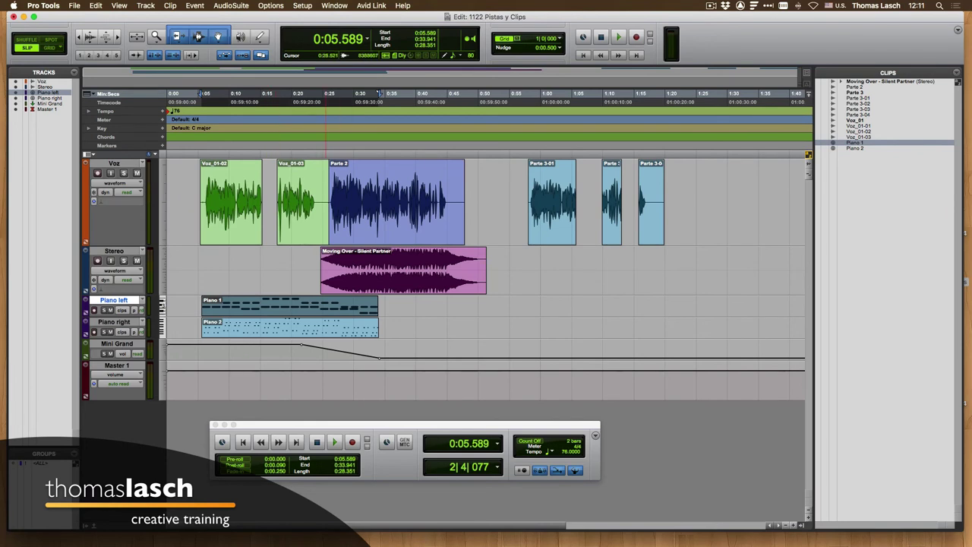
- Review the MIDI preference for what opening a MIDI clip shows, keep MIDI Editor, and view the Piano 1 clip in that editor again
click(302, 5)
click(342, 164)
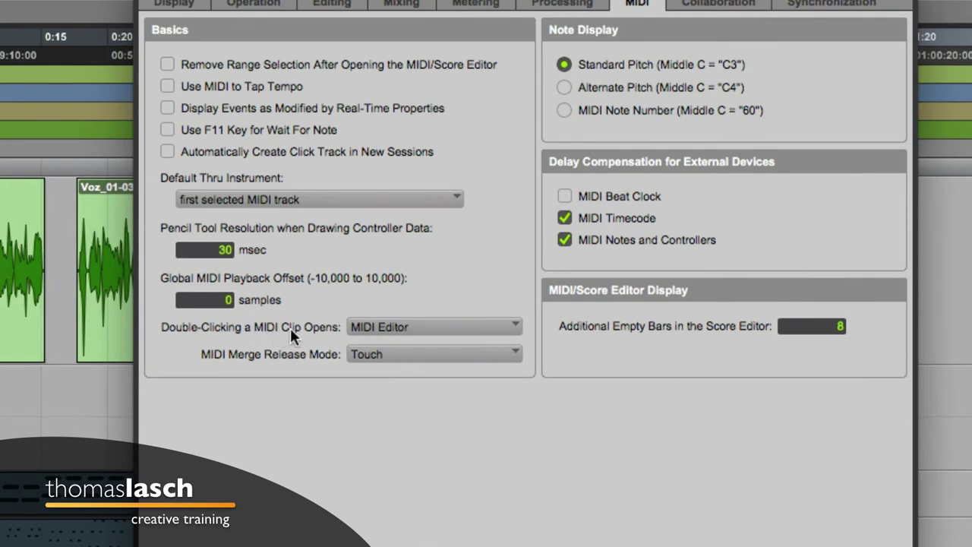
click(406, 326)
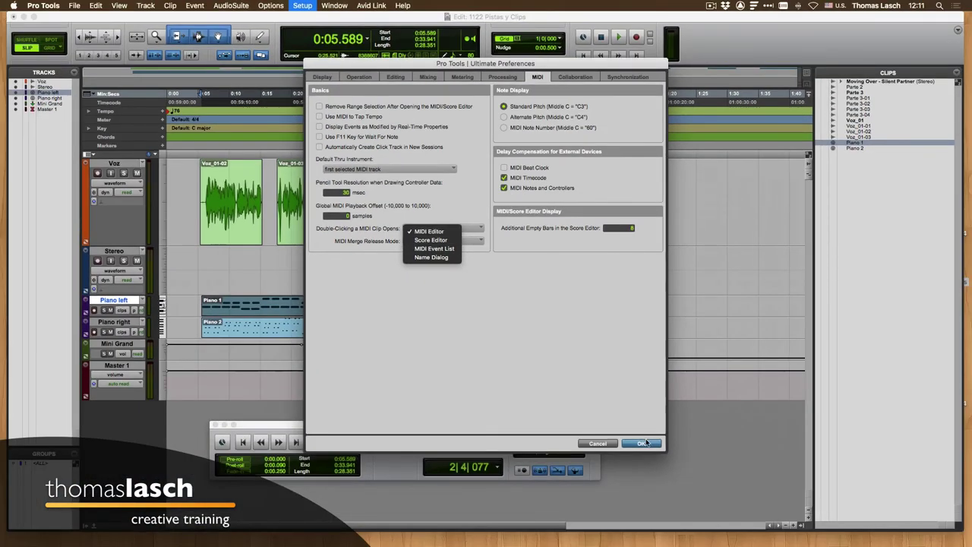
click(649, 448)
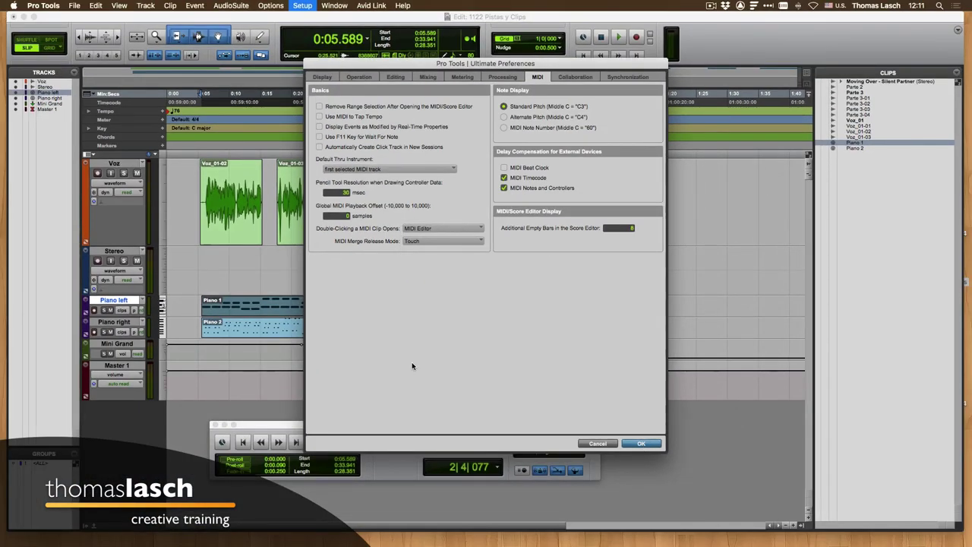
click(643, 445)
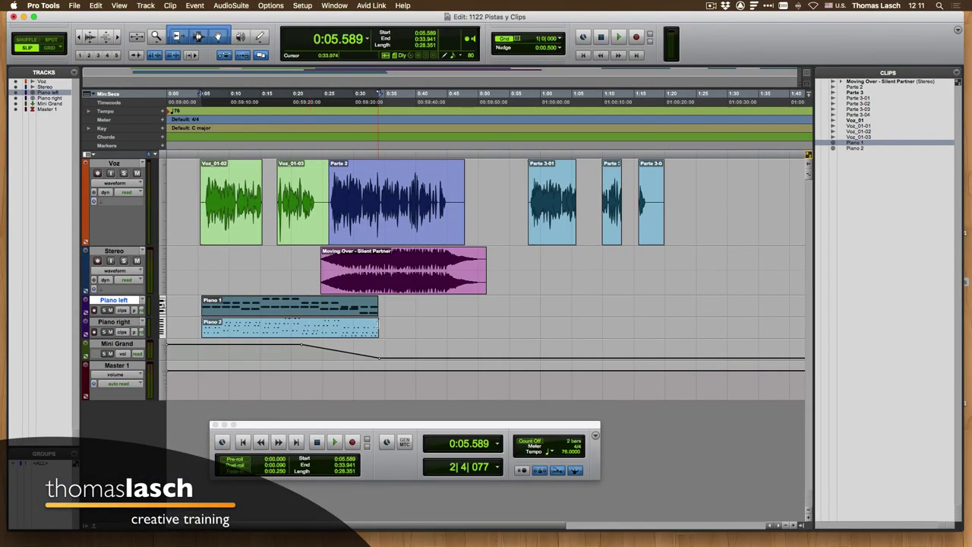
double_click(297, 304)
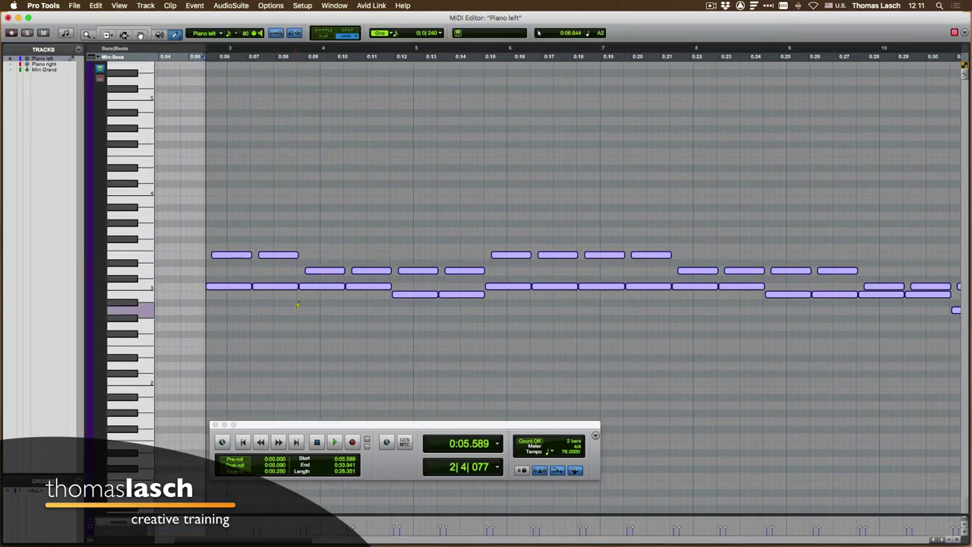
click(9, 16)
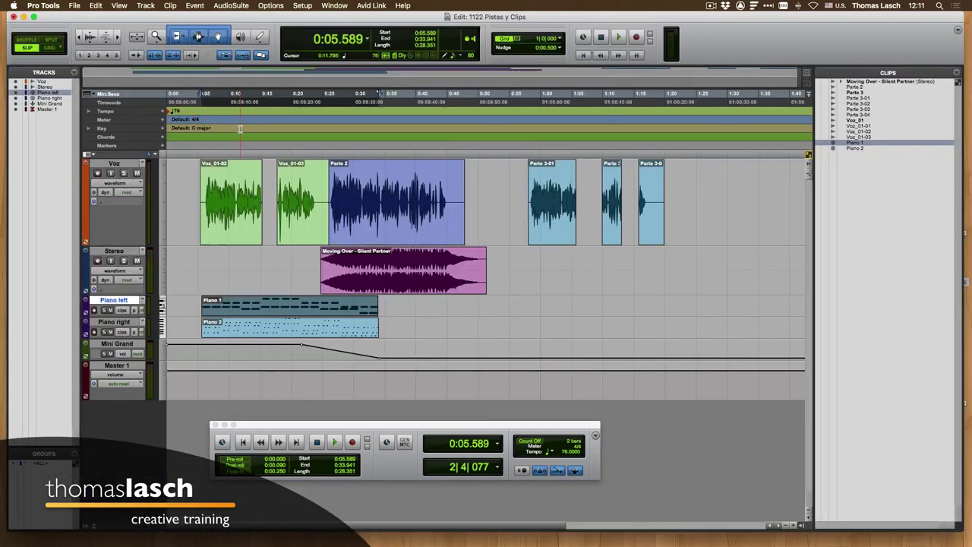